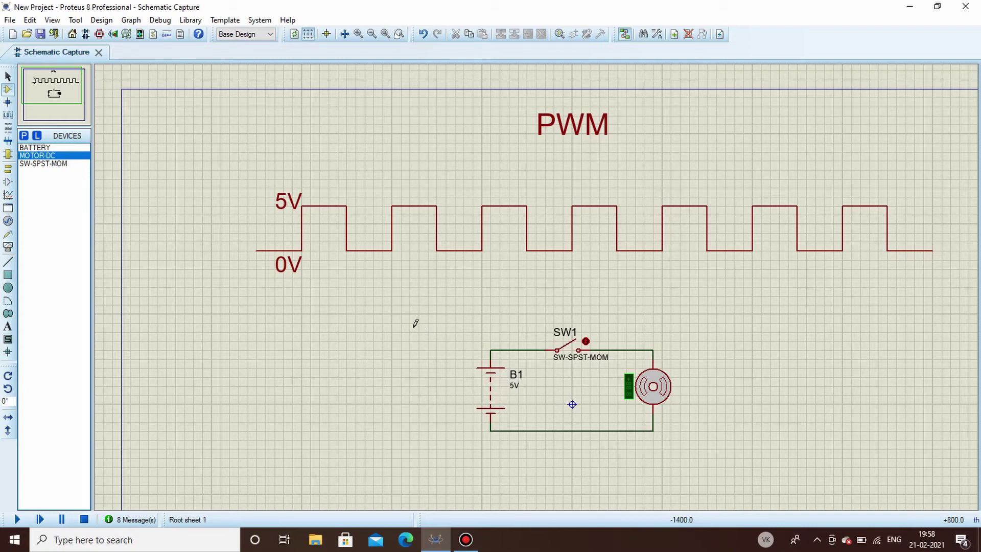
Step: Place an oscilloscope left of the battery circuit
click(8, 247)
click(367, 356)
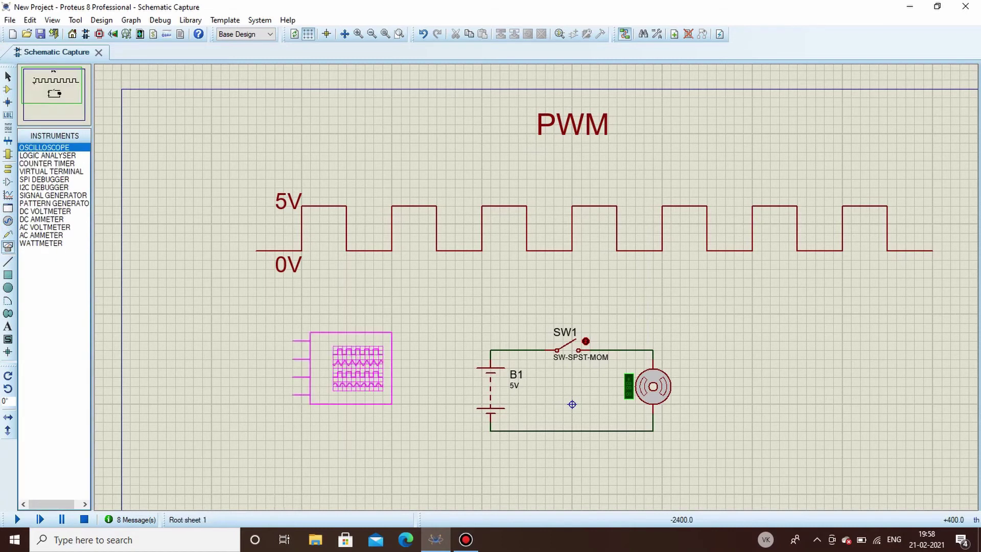
click(378, 395)
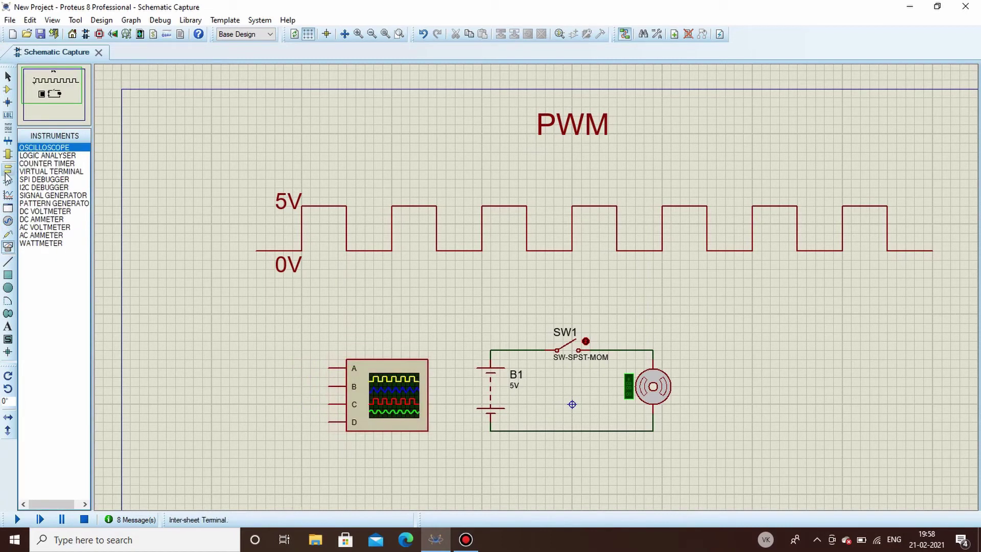
Step: Place a PULSE generator left of the oscilloscope and wire it to channel A
click(7, 154)
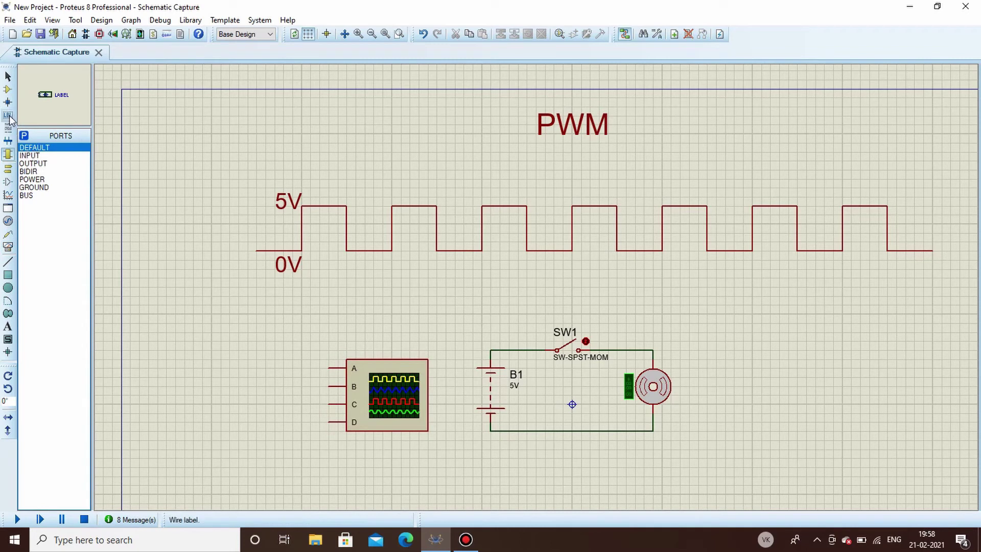
click(7, 221)
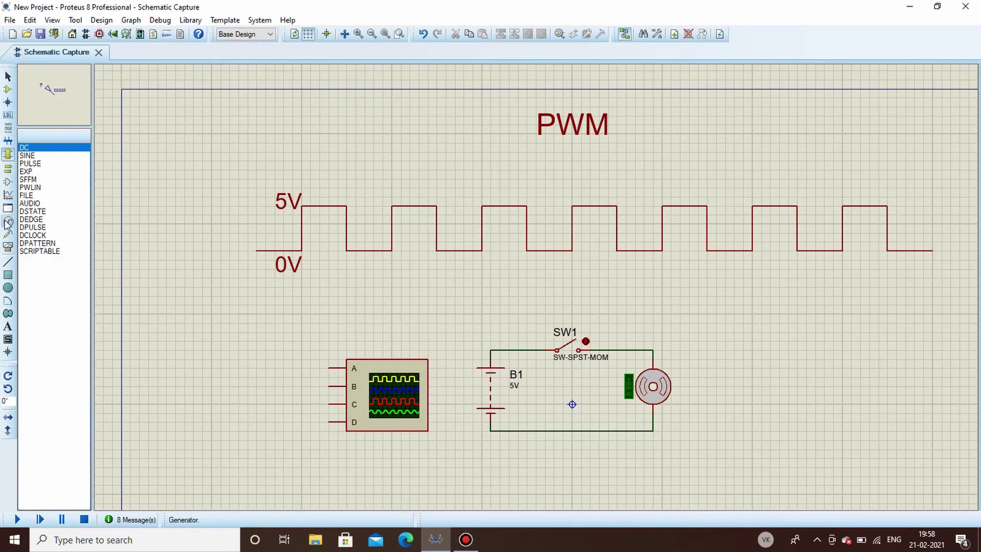
click(46, 163)
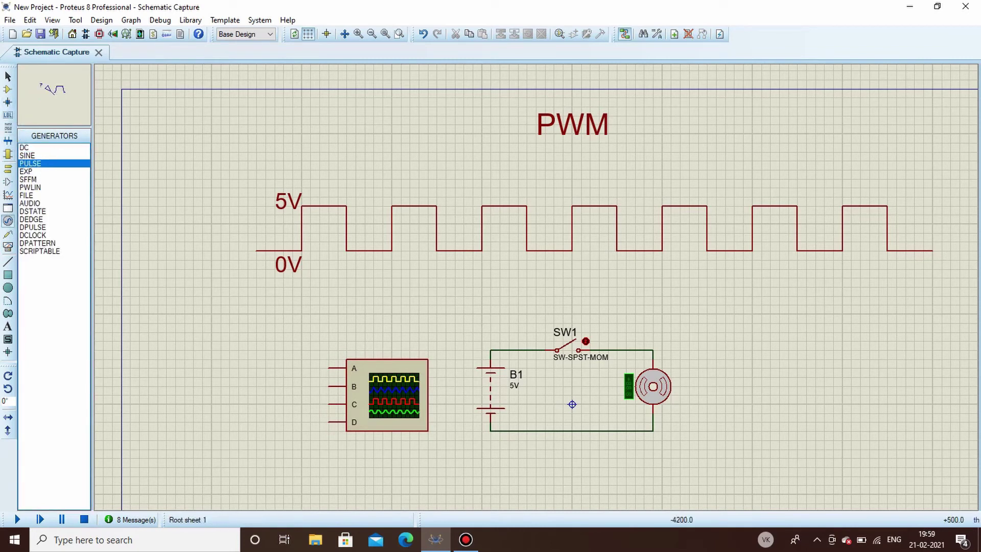
click(192, 358)
click(203, 365)
click(205, 366)
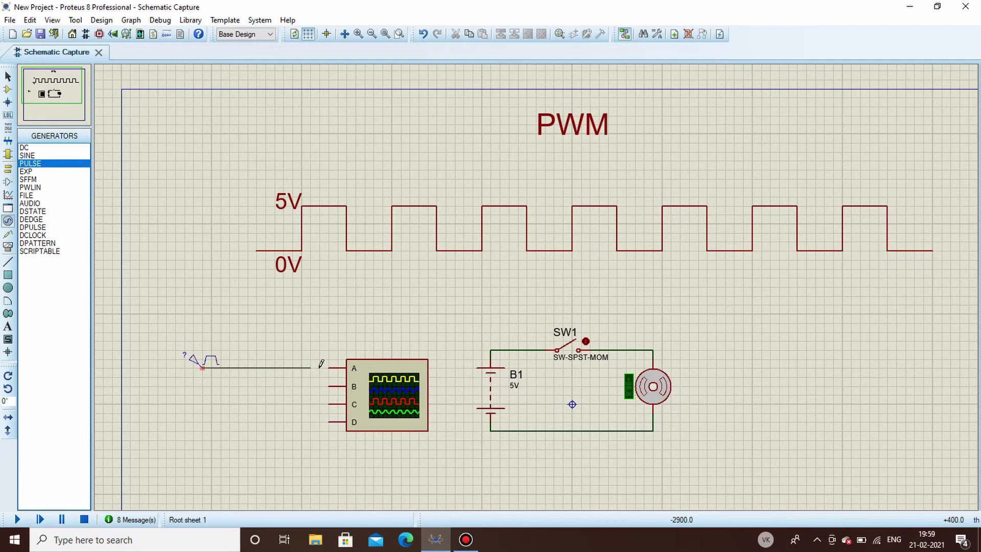
click(330, 367)
Step: Set the pulse generator to 5 V high voltage and 100 Hz frequency
double_click(208, 364)
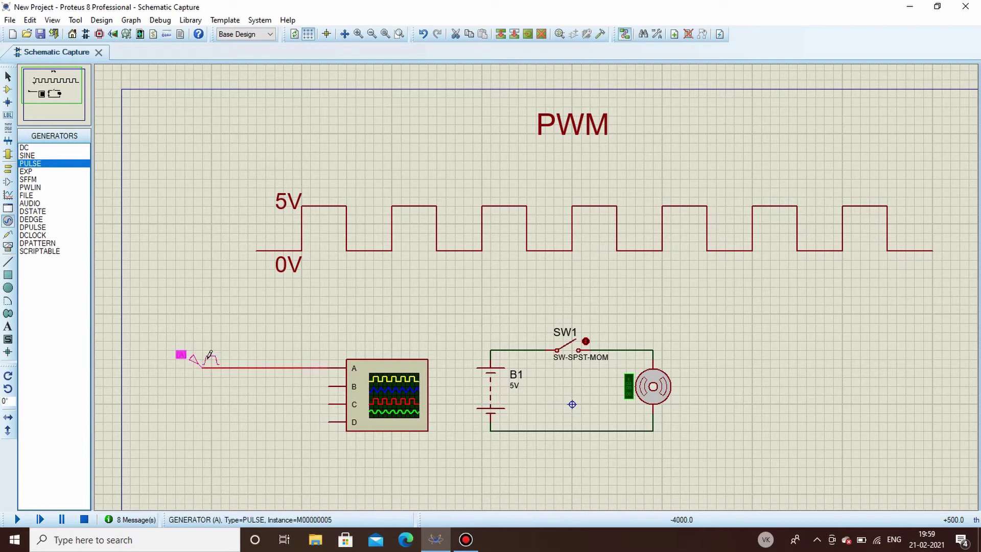
click(569, 152)
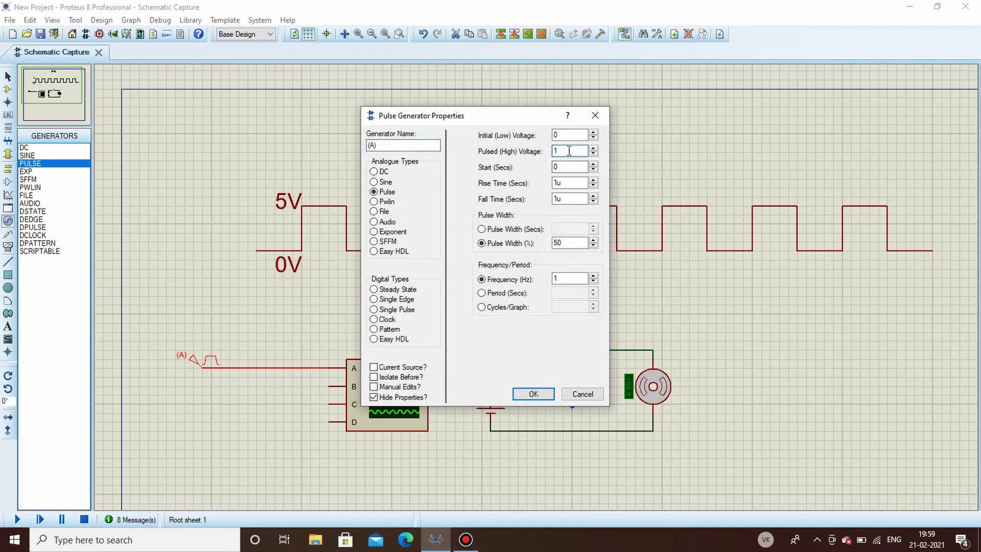
key(BackSpace)
text(5)
click(581, 278)
text(00)
click(533, 395)
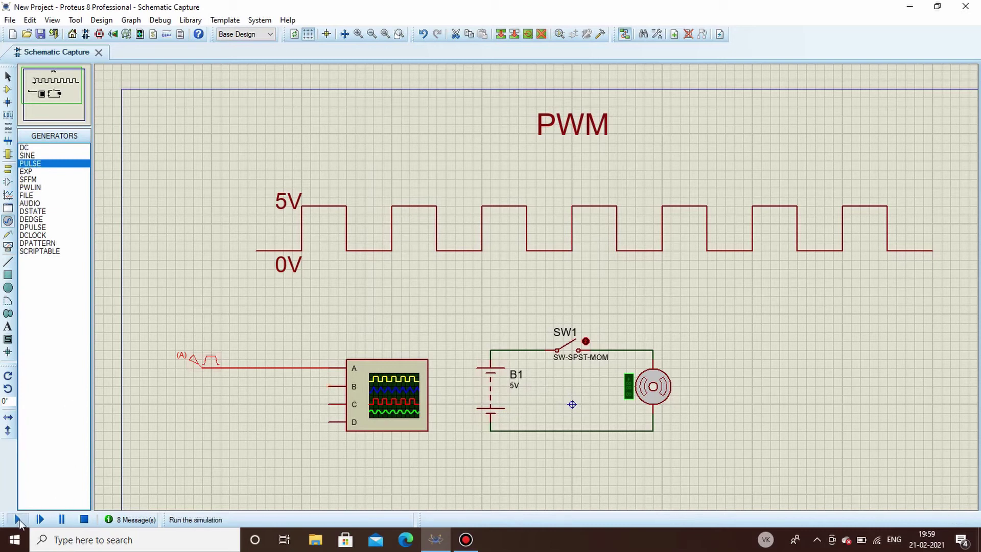
click(17, 520)
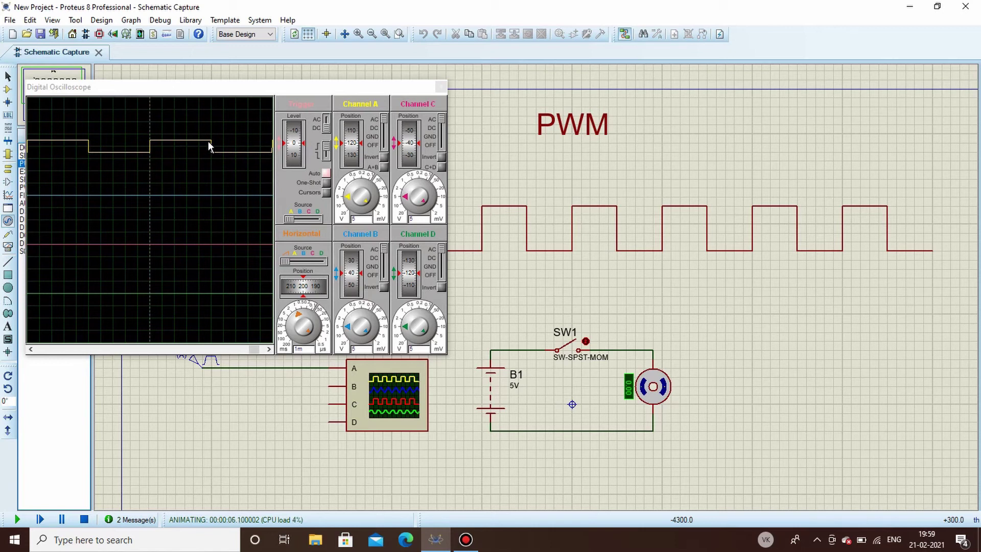
Step: Stop the simulation and view the oscilloscope's properties without changing them
click(85, 519)
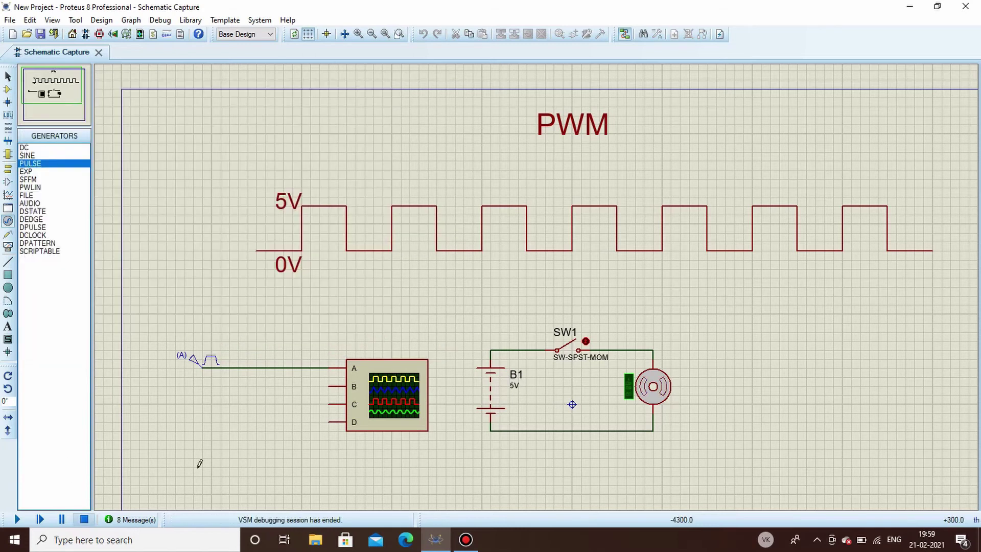
double_click(387, 395)
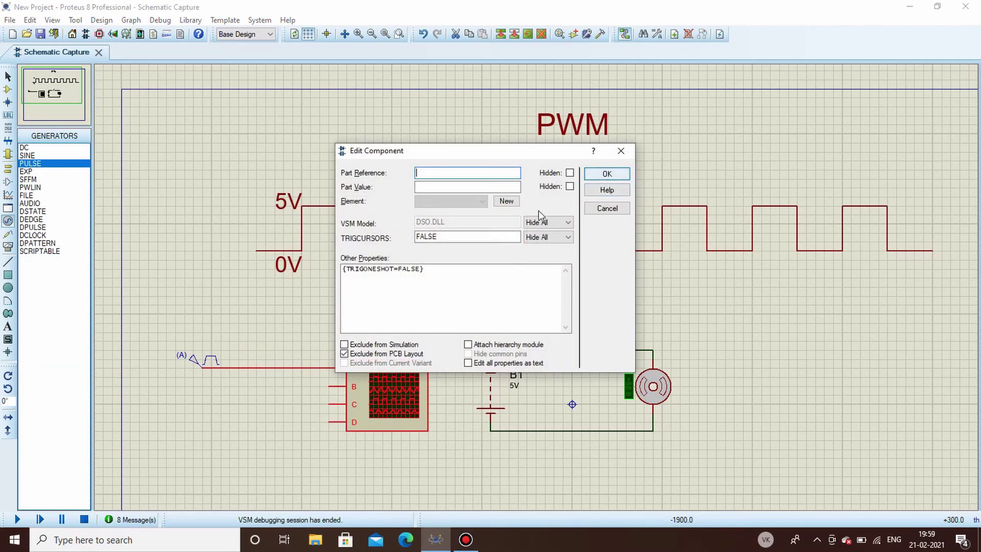
click(621, 151)
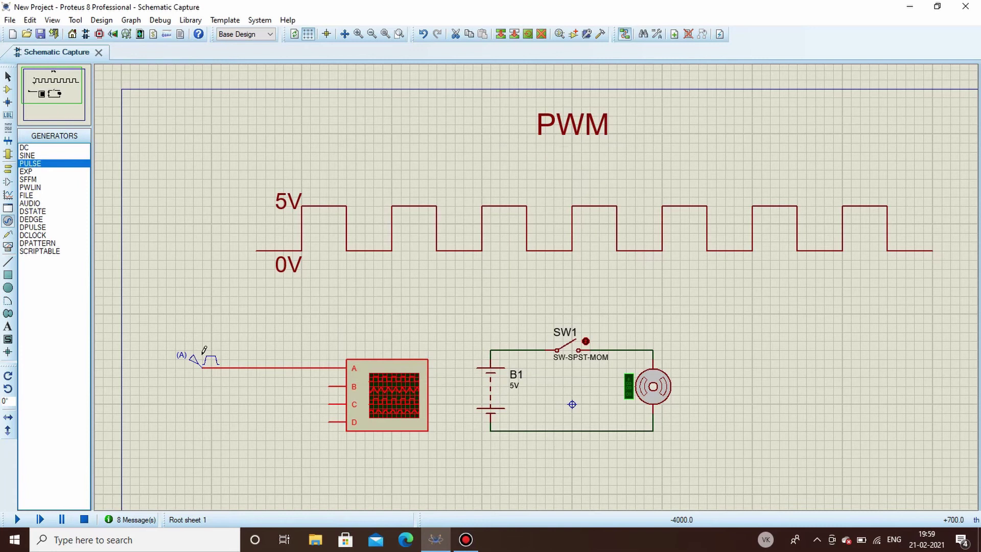
Step: Change the pulse generator's pulse width to 20%
double_click(204, 351)
double_click(568, 239)
click(568, 240)
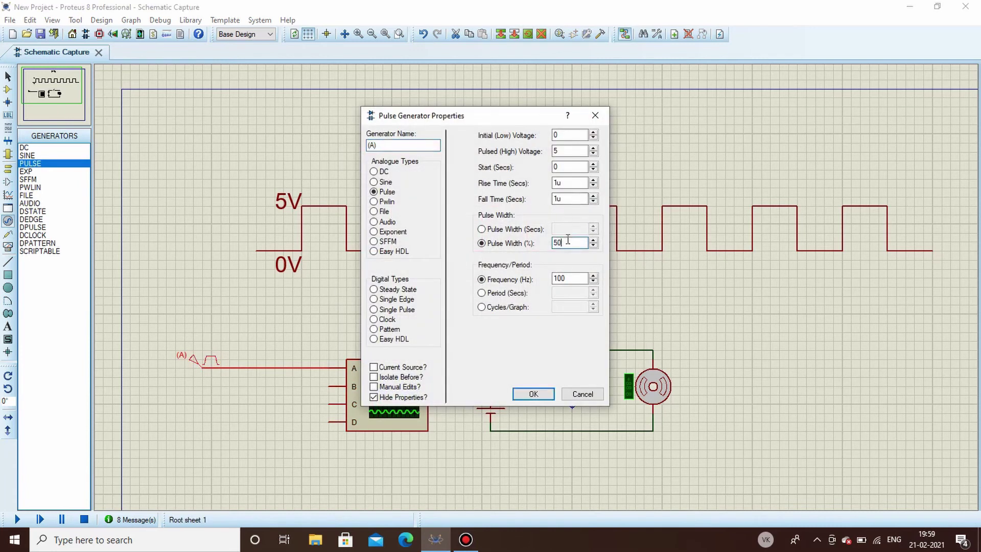
key(BackSpace)
key(BackSpace)
text(20)
key(Return)
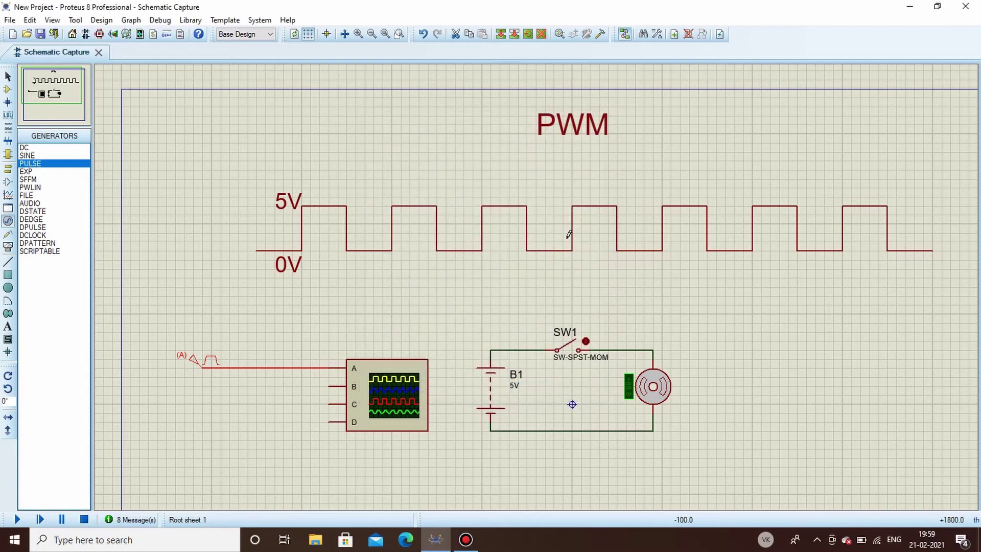
Step: Run the simulation to view the 20% pulse on the oscilloscope, then stop it
click(12, 518)
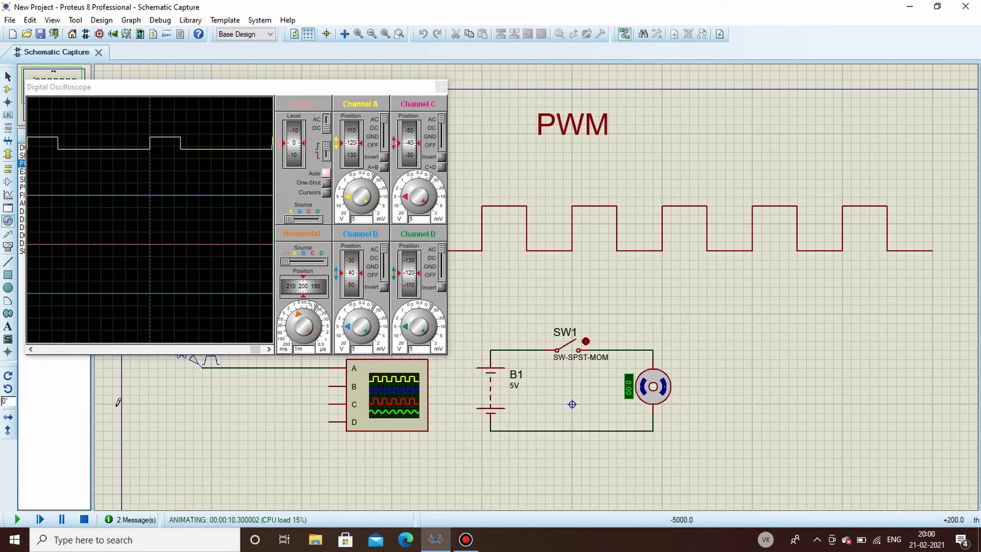
click(85, 519)
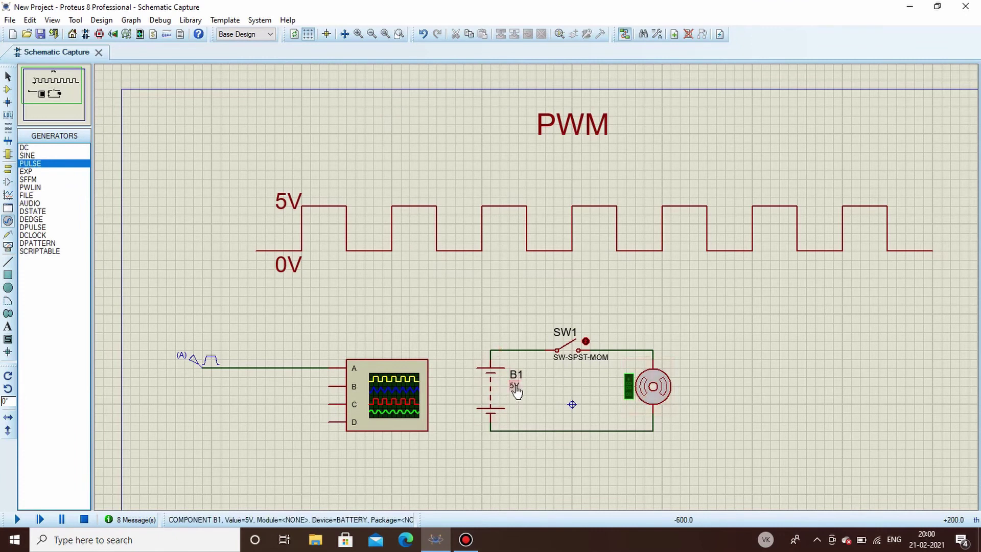
Step: Delete the generator and oscilloscope, then simulate with SW1 closed so the motor reaches about 207 rpm
drag(175, 323, 438, 451)
key(Delete)
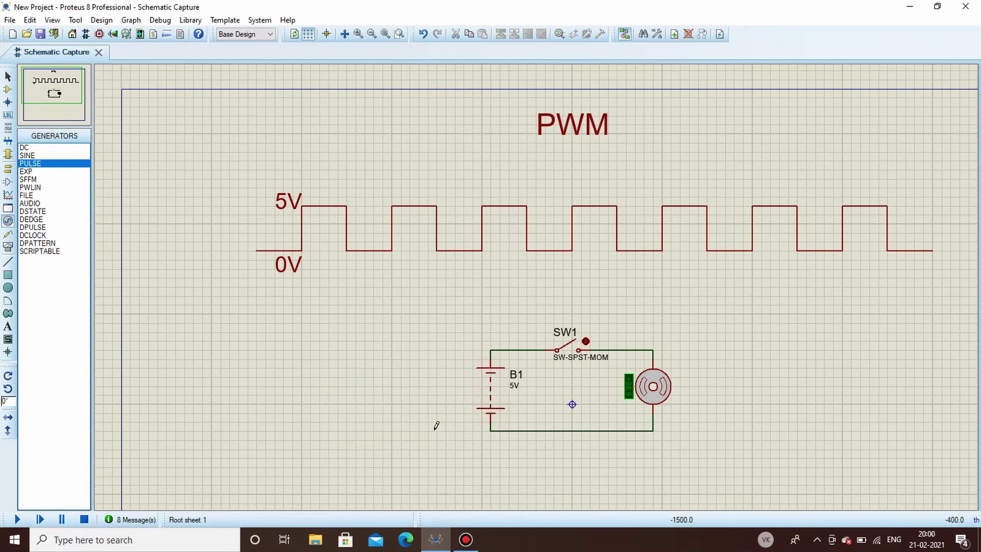
click(17, 519)
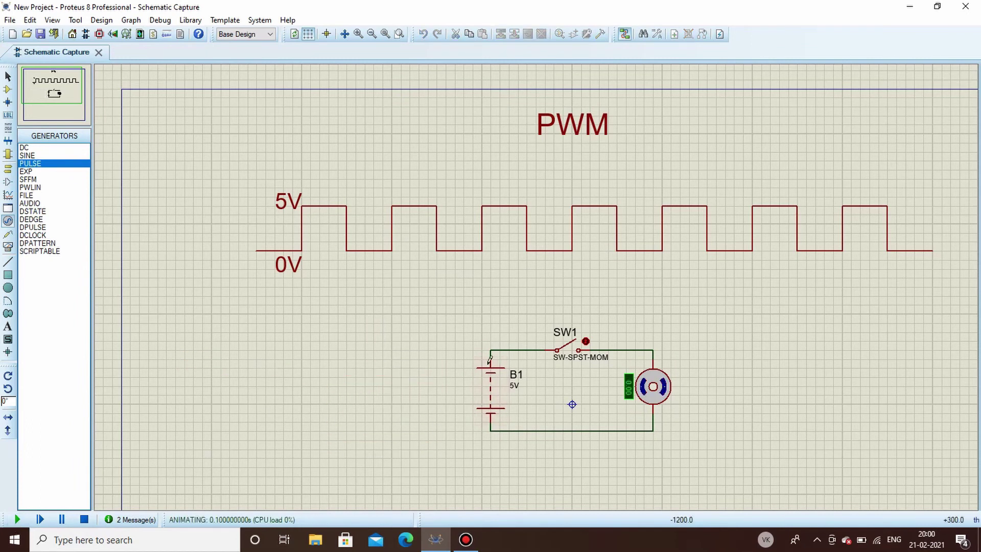
click(587, 340)
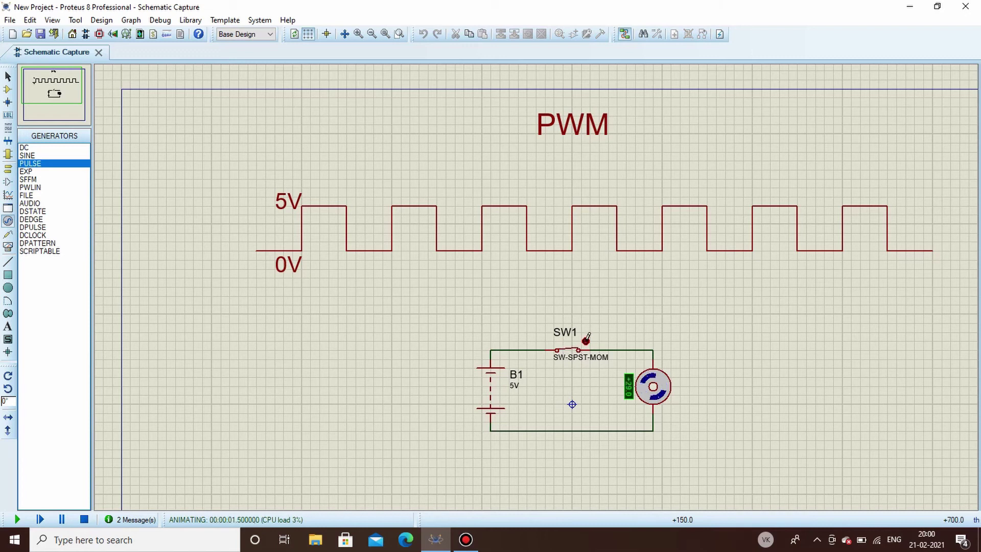
scroll(537, 280, up, 2)
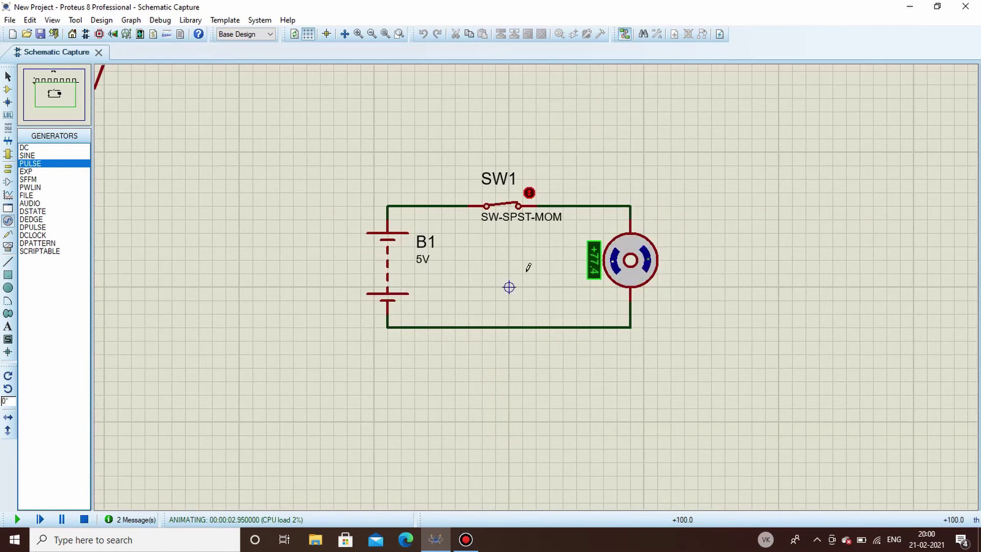
scroll(529, 267, up, 1)
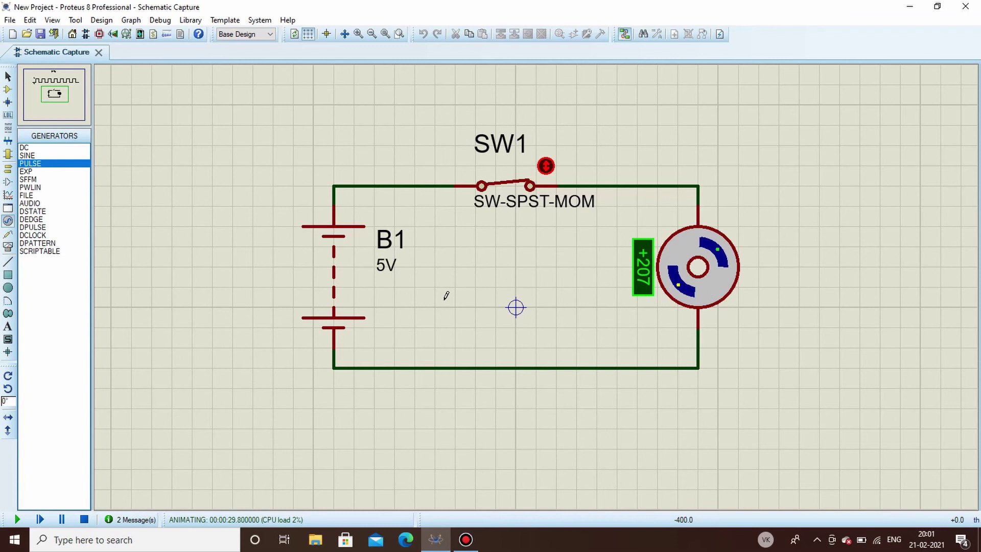
key(shift+Pause)
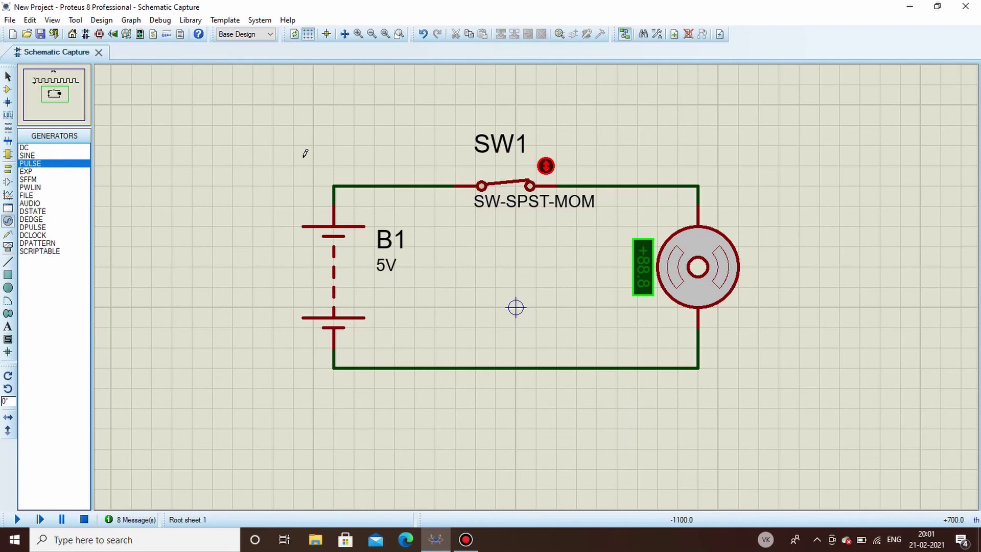
Step: Delete the battery and switch, and wire a new pulse generator to the motor's top pin
drag(293, 145, 578, 406)
key(Delete)
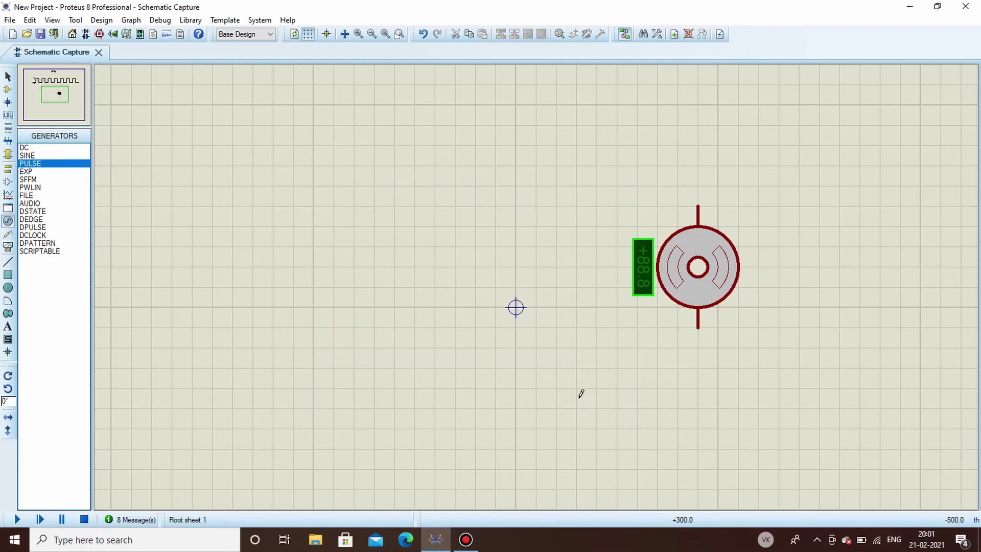
click(565, 186)
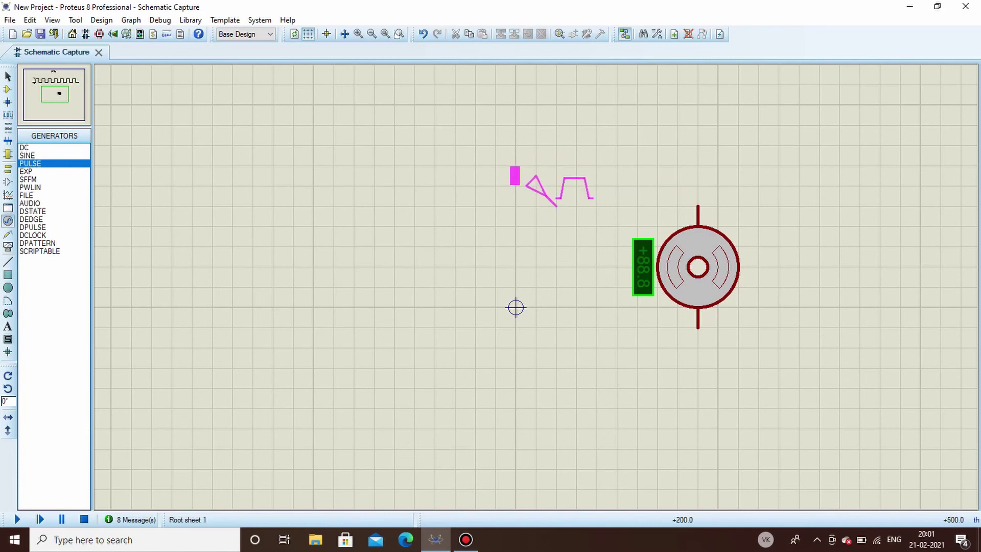
click(535, 202)
click(536, 203)
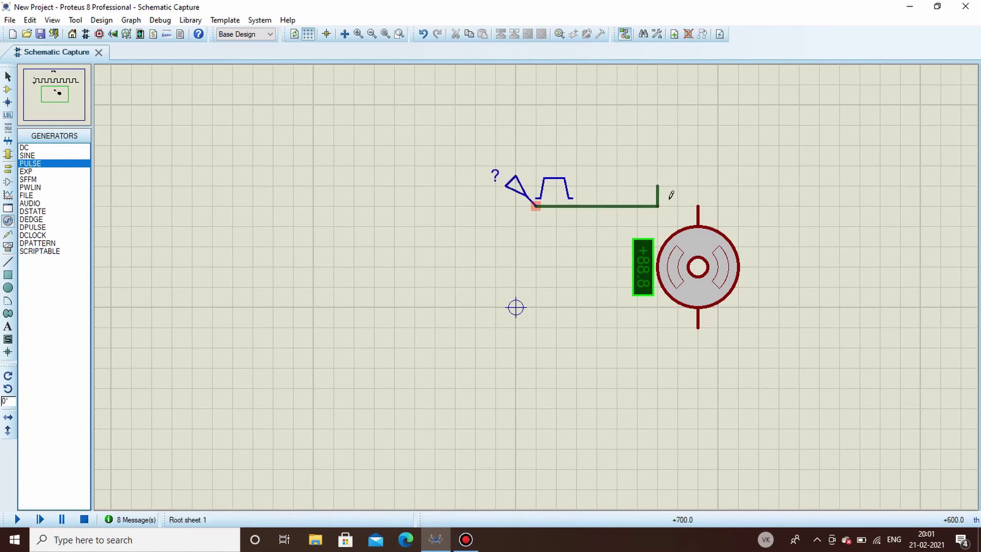
click(698, 204)
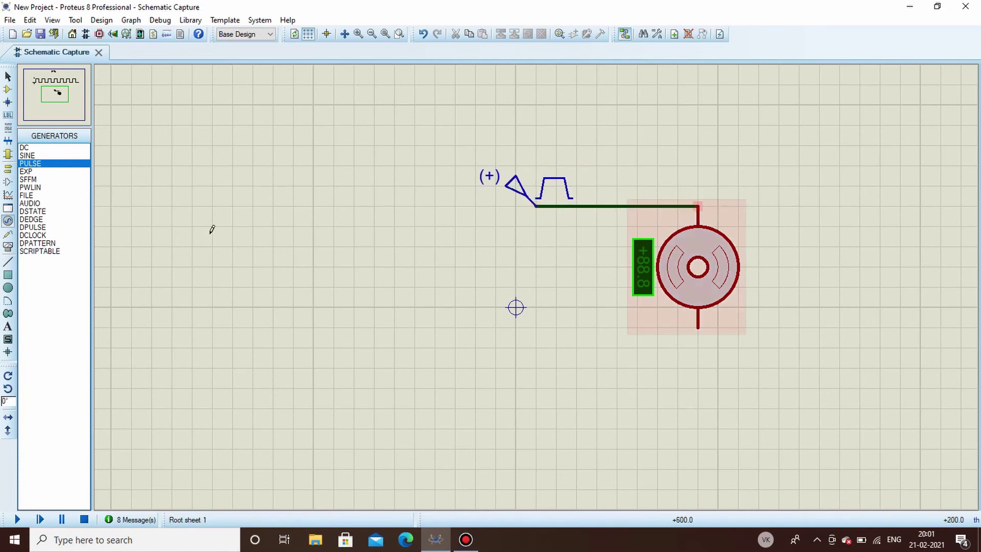
Step: Add a GROUND terminal below the motor and wire it to the motor's bottom pin
click(8, 168)
click(34, 195)
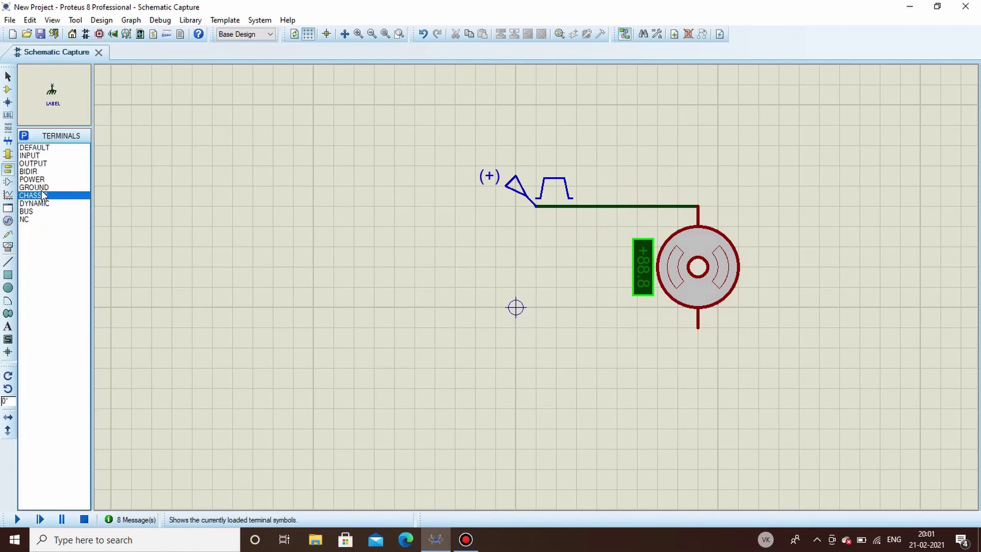
click(34, 187)
click(695, 346)
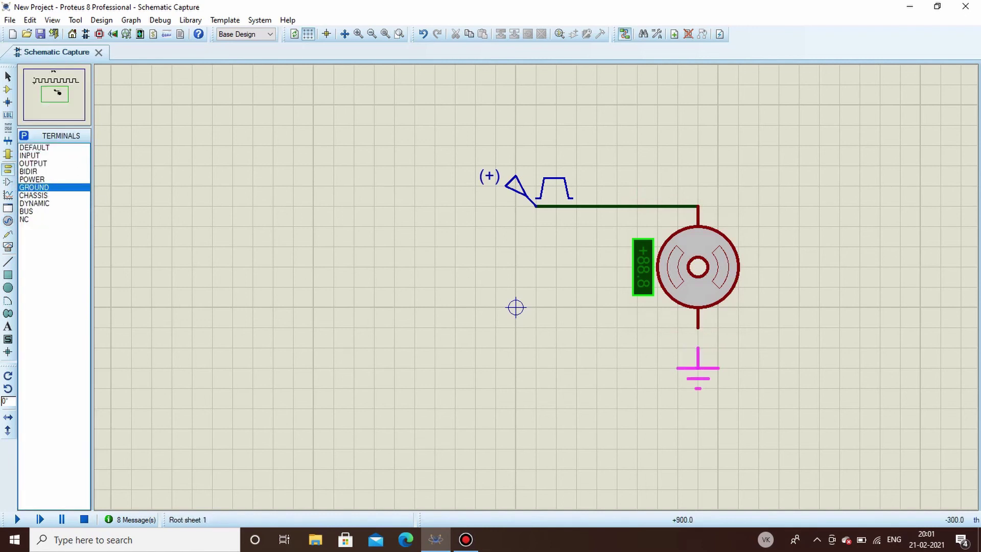
click(699, 344)
click(699, 346)
click(698, 328)
Step: Give the motor's pulse generator 5 V pulsed high voltage and 100 Hz frequency
double_click(550, 201)
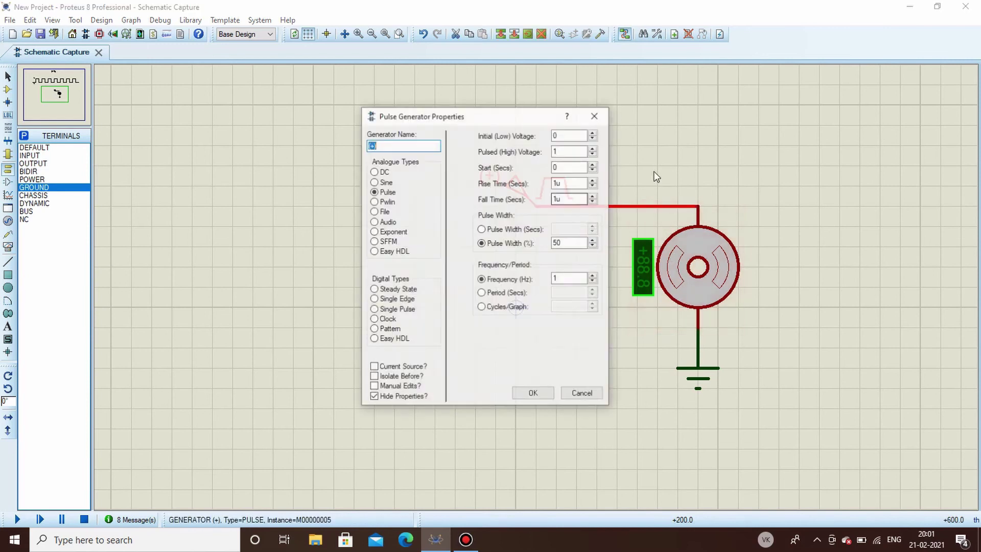
click(577, 151)
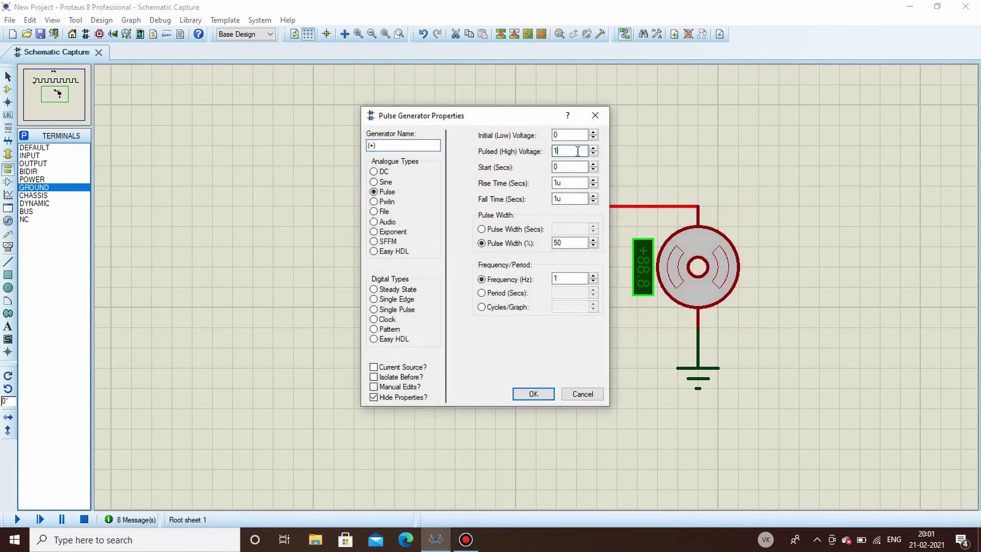
text(5)
click(580, 278)
text(00)
key(Return)
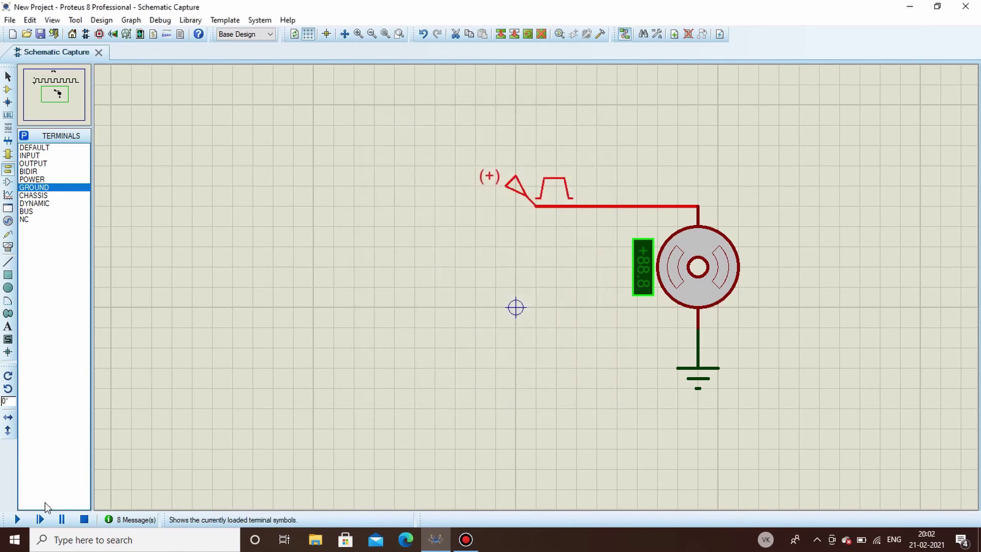
Step: Run the simulation so the pulse-driven motor spins and shows its speed readout
click(21, 520)
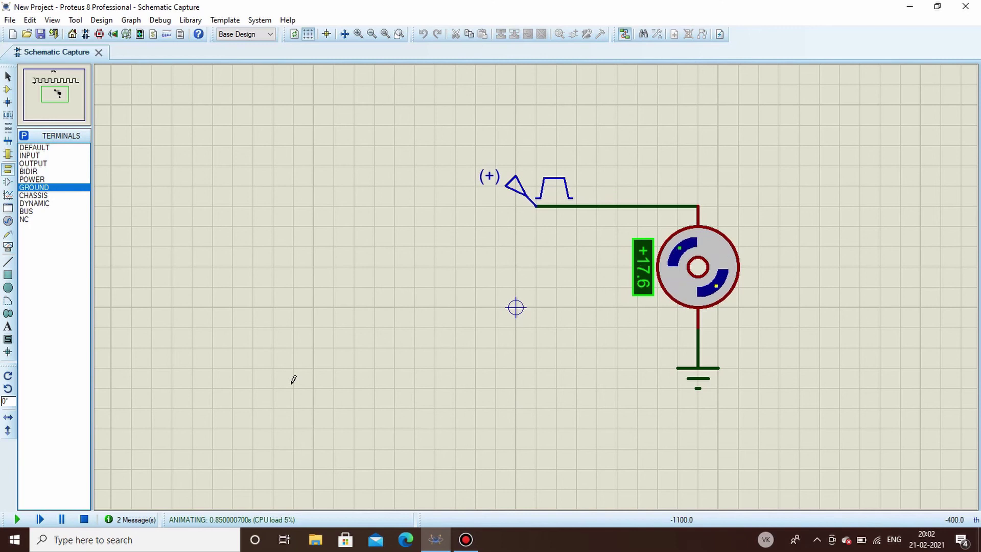